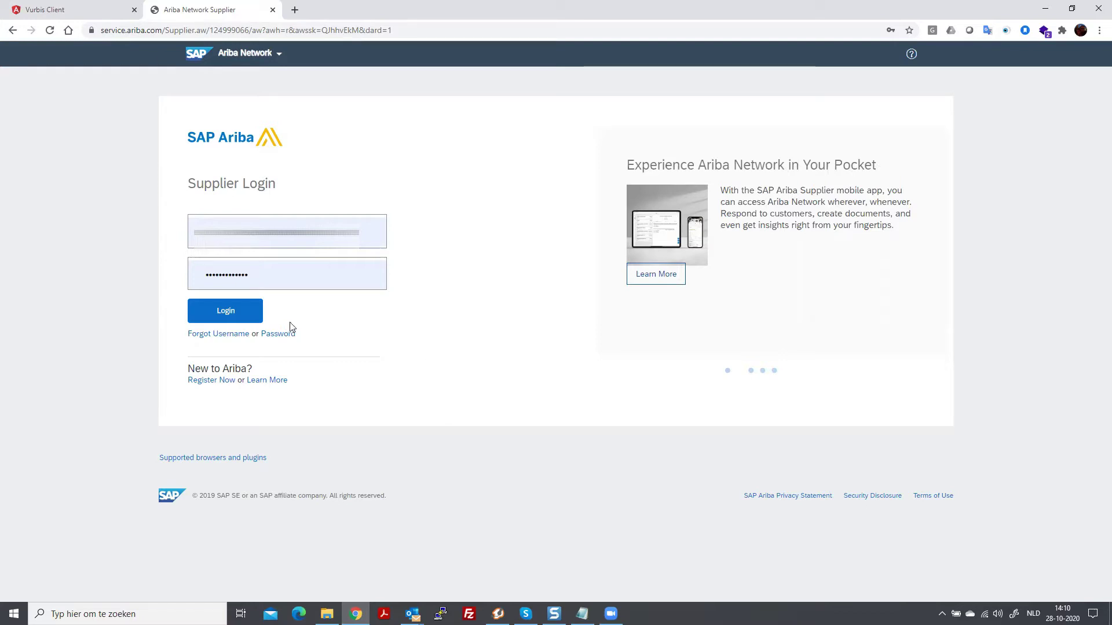
- Log in to the supplier account and land on the Ariba Network Home dashboard
left_click(231, 311)
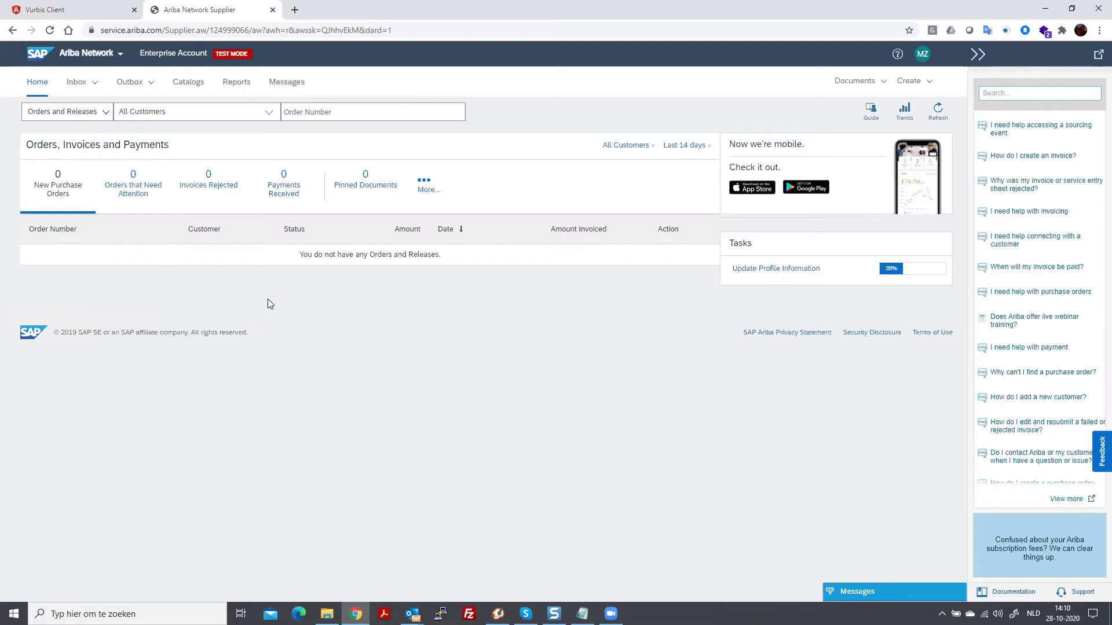
- On the Catalogs page, select the Post_Lettra_PunchOut_CH catalog that has no customer assigned
left_click(191, 85)
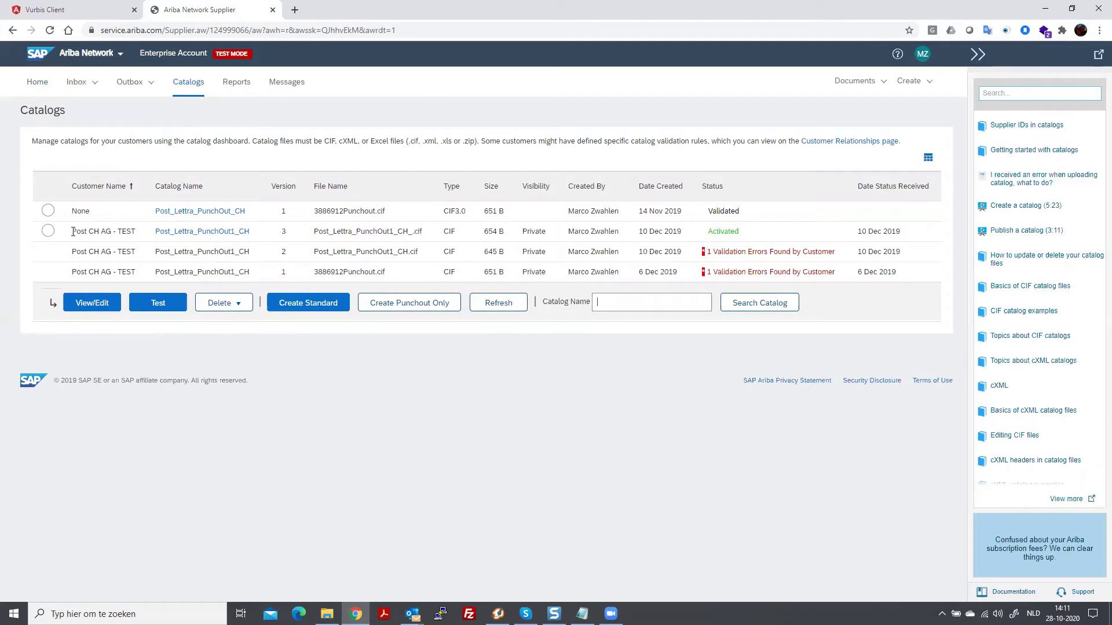
left_click_drag(73, 231, 114, 232)
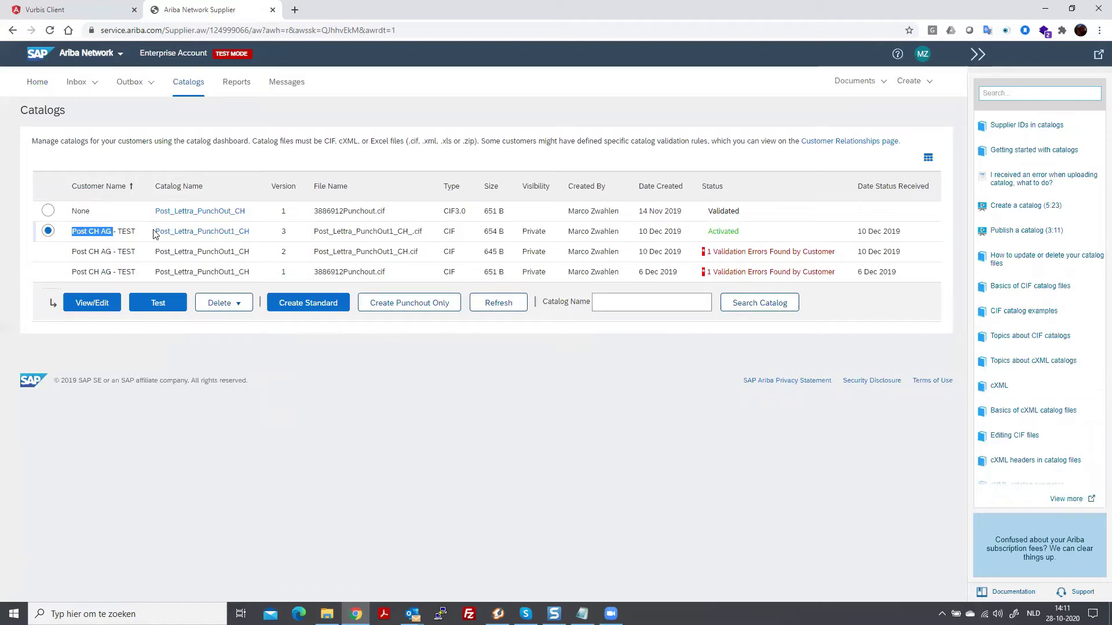
left_click(290, 369)
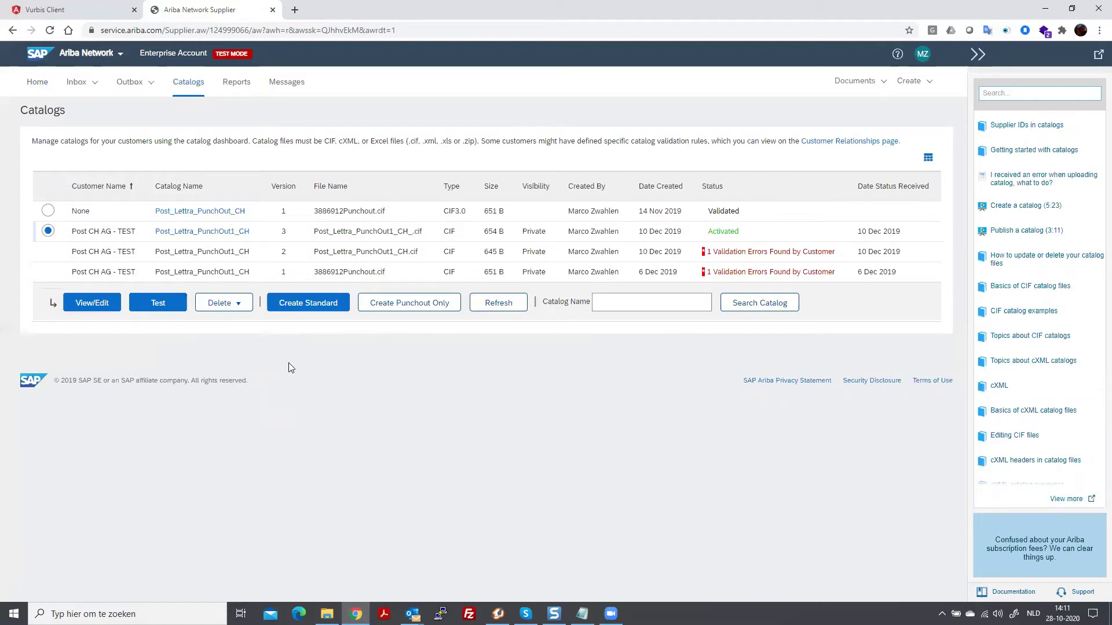
left_click(47, 211)
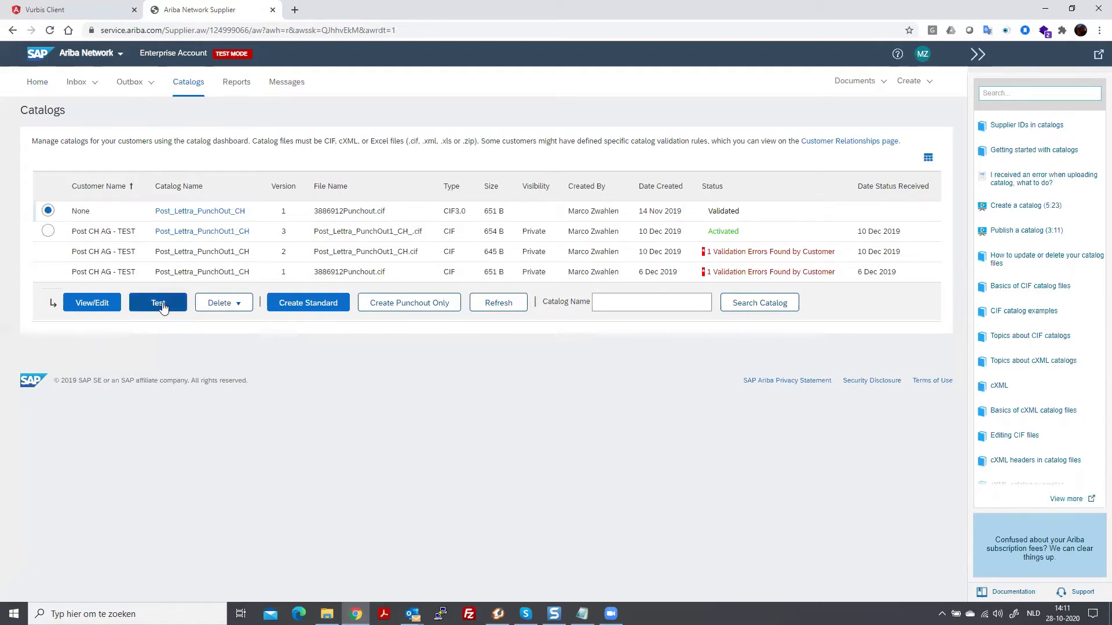
- Test the selected catalog with default credentials as Ariba Procure-to-Pay and launch the shop
left_click(159, 303)
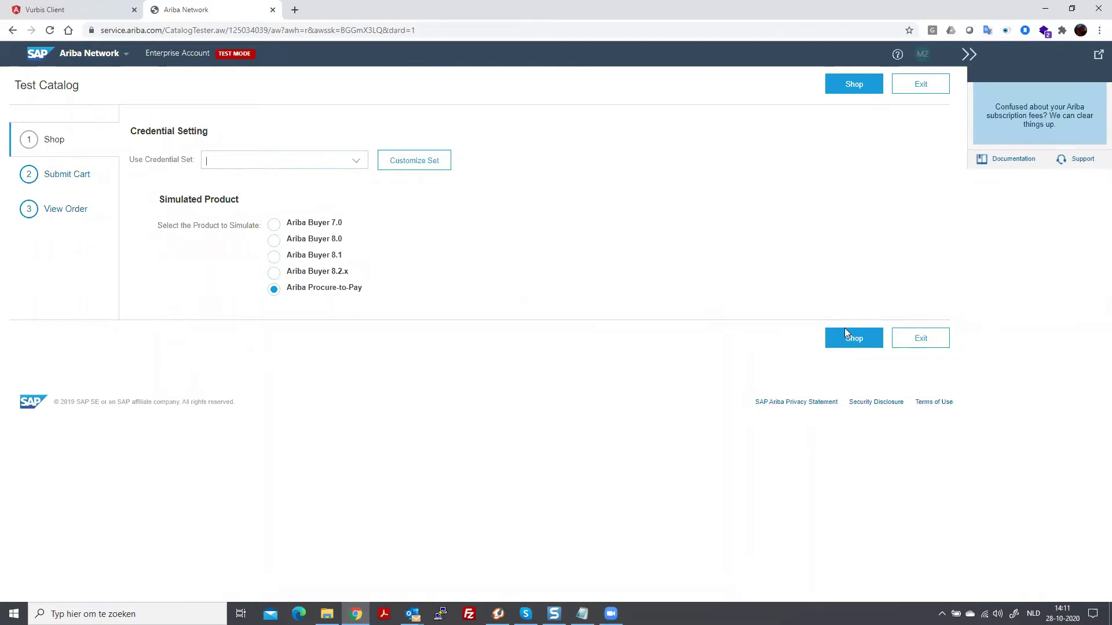
left_click(847, 342)
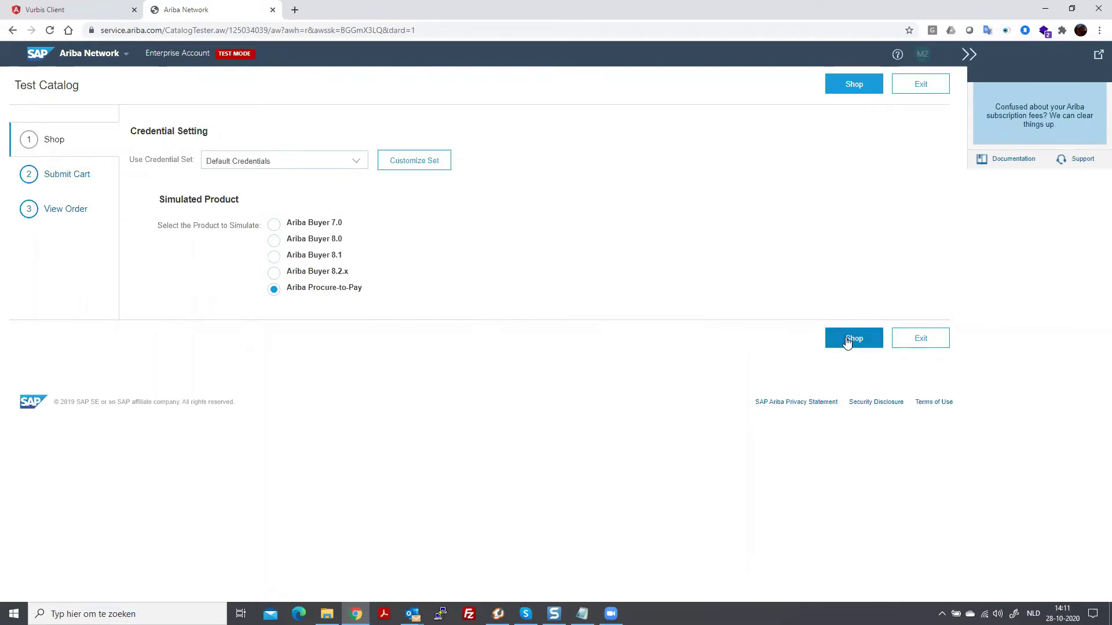
left_click(847, 343)
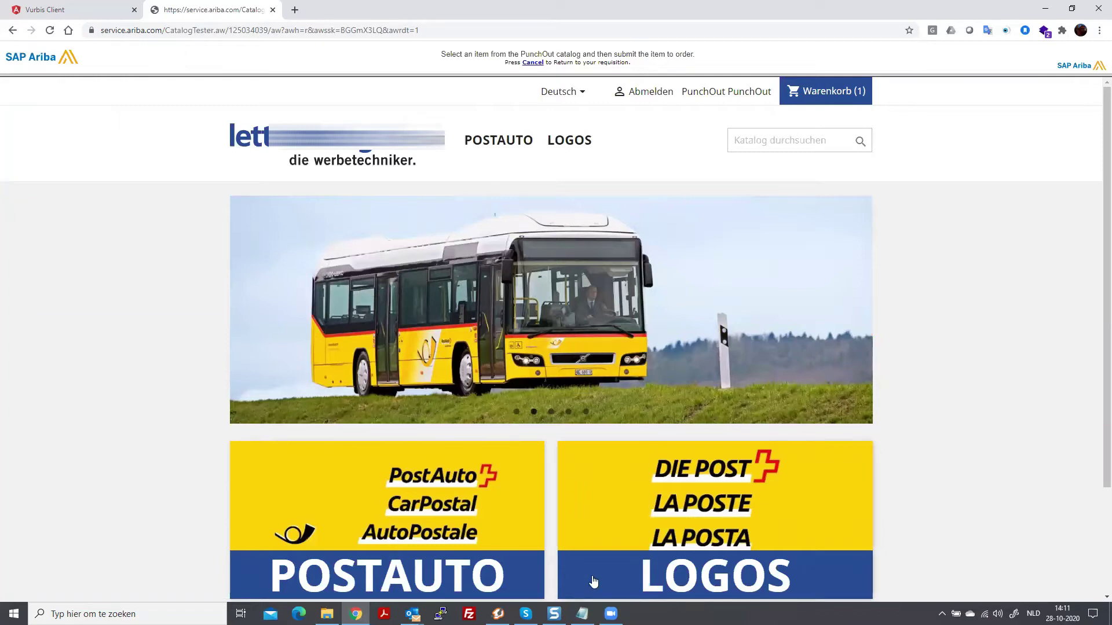
- Search the shop catalogue for 'Ortswappen gross inkl. Ortsbezeichnung' using the name copied from Notepad
left_click(582, 614)
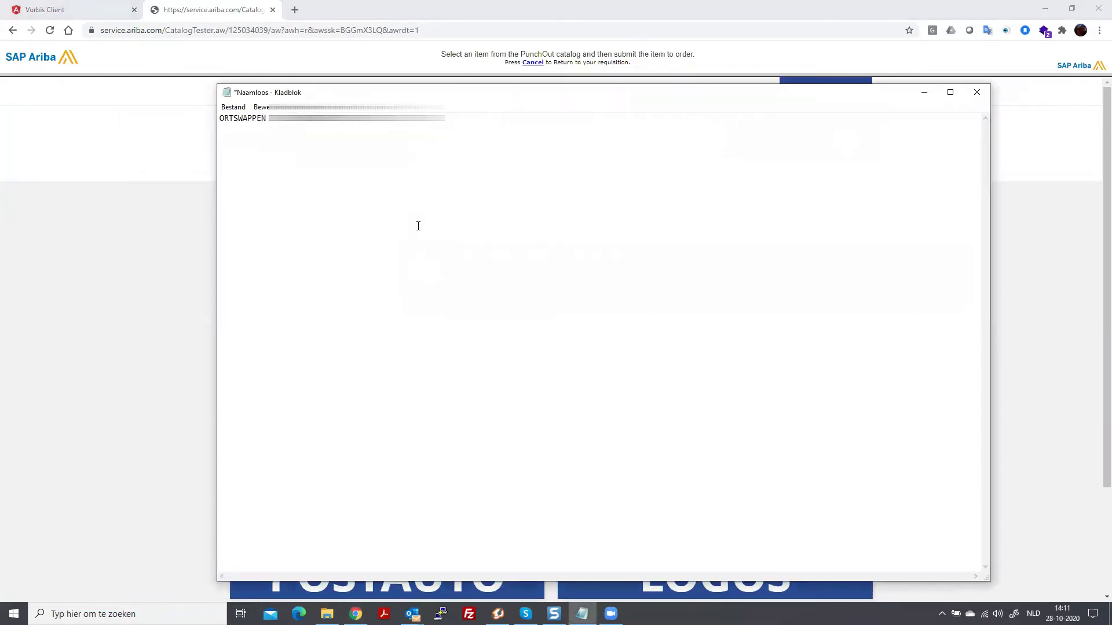
left_click_drag(418, 226, 219, 118)
left_click(153, 273)
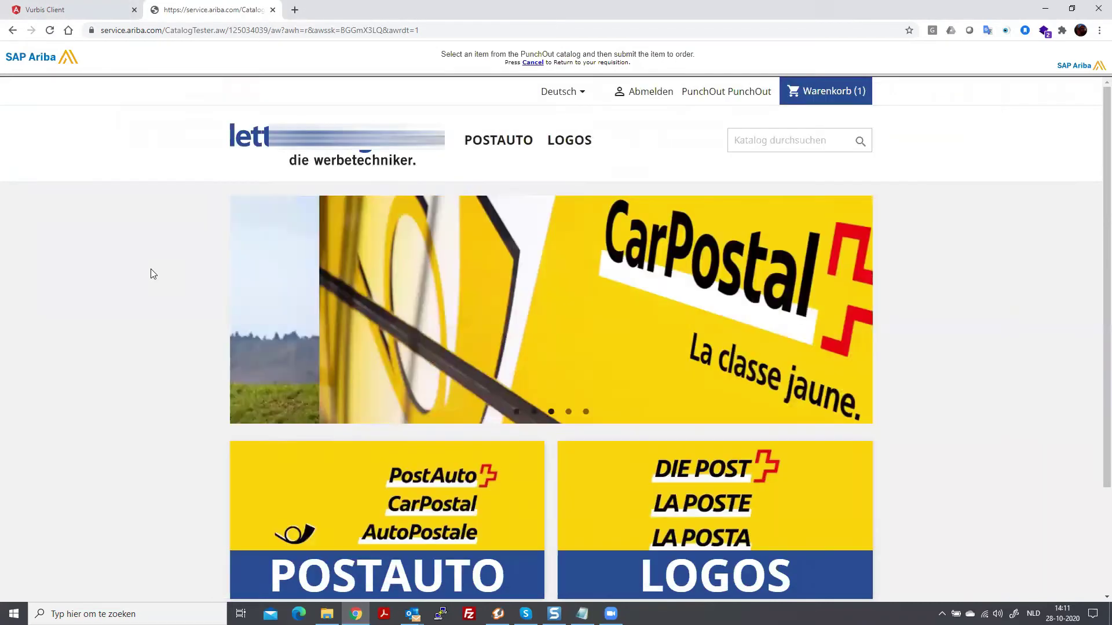
left_click(737, 135)
type("ORTSWAPPEN GROSS INKL. ORTSBEZEICHNUNG")
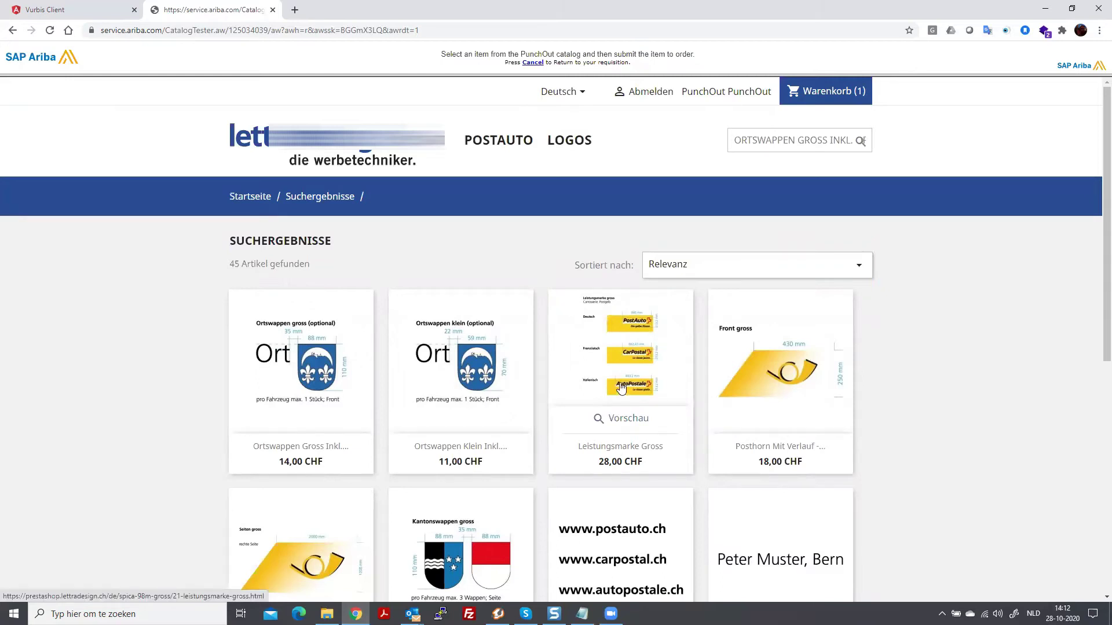
- Add Leistungsmarke Gross with Sprache Deutsch to the cart, bringing it to 166,00 CHF
left_click(621, 388)
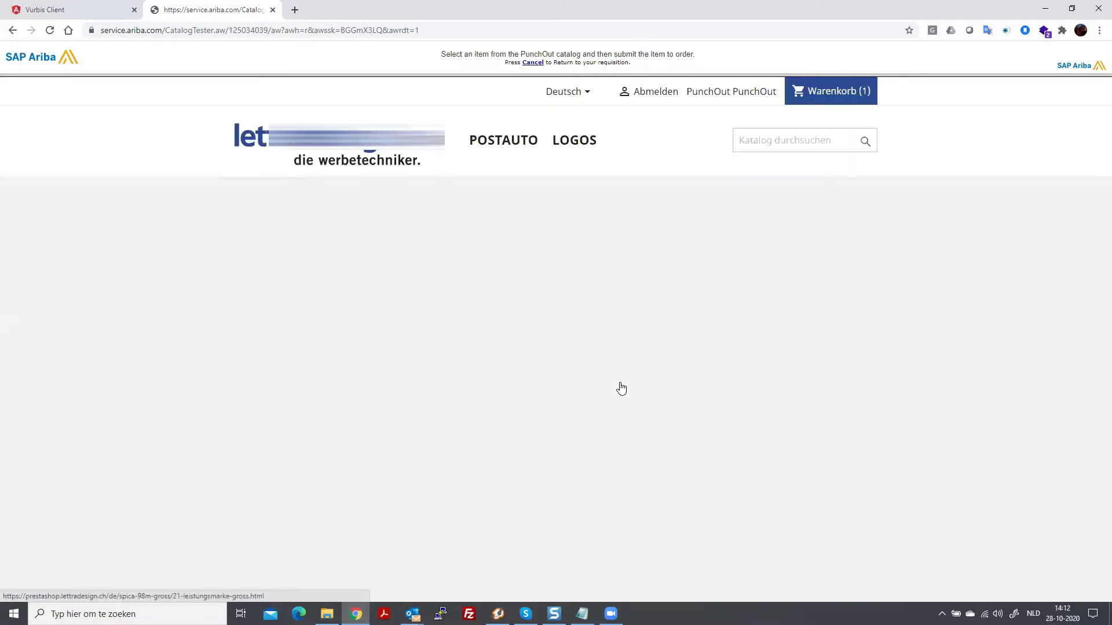
left_click(617, 372)
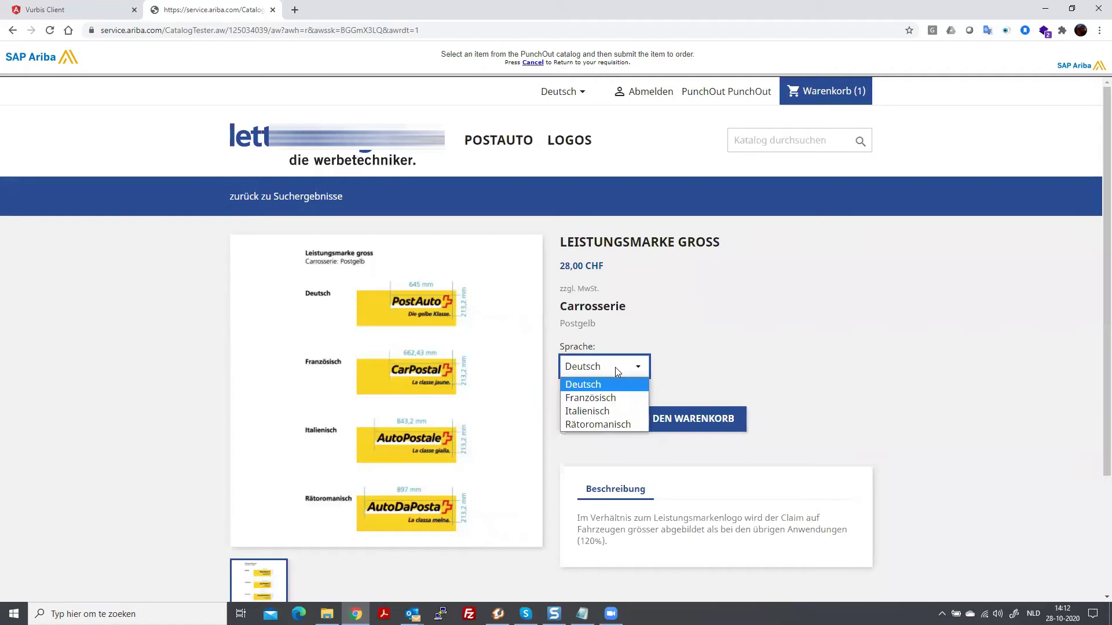
left_click(615, 367)
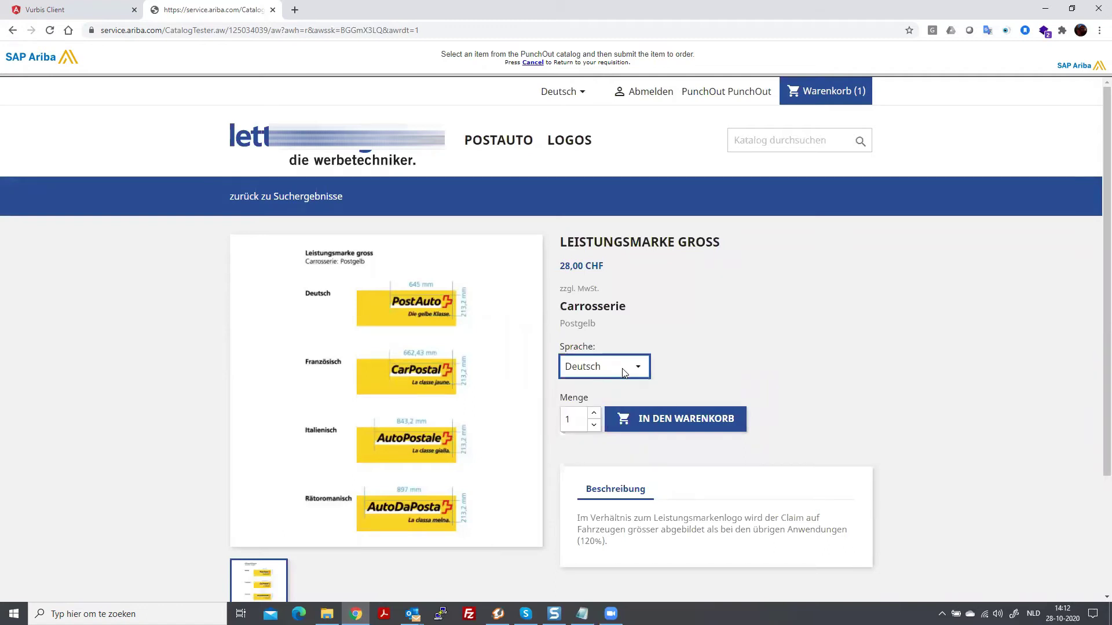
left_click(693, 422)
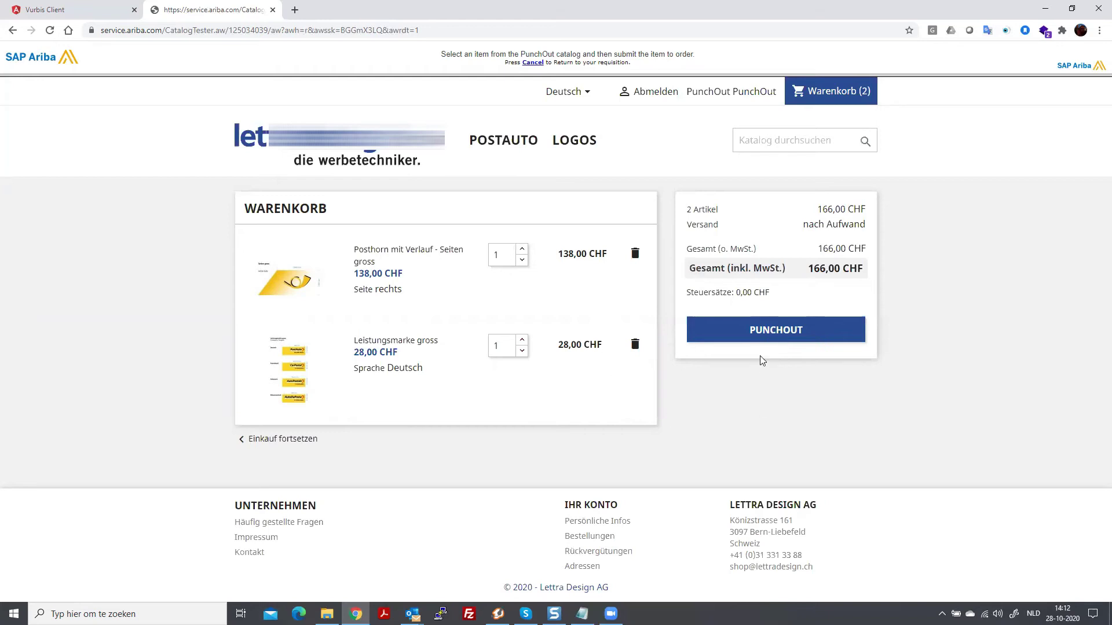
- Punch the cart back to Ariba's Submit Cart step with both items totalling 166.00 CHF
left_click(773, 336)
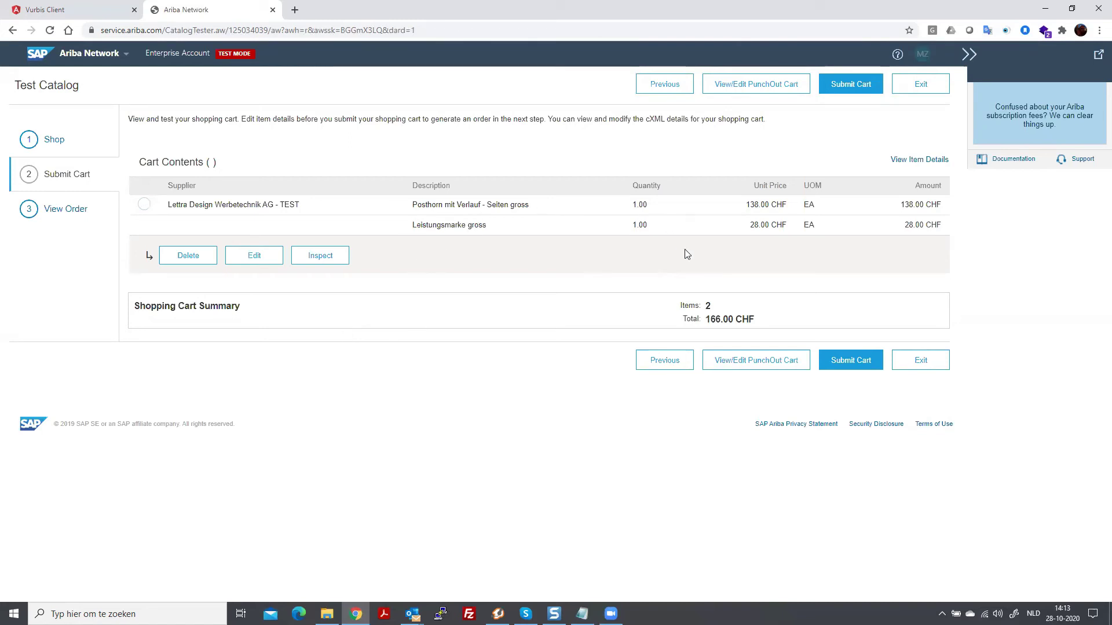
- Submit the cart and review the resulting 166.00 CHF test purchase order, status Sent
left_click(852, 363)
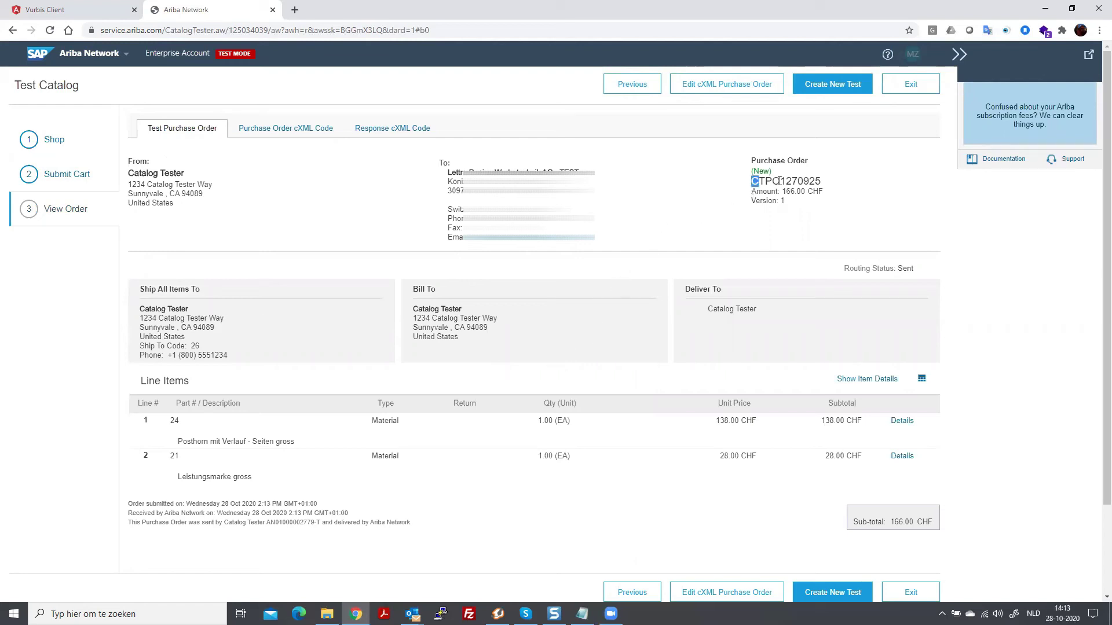
left_click_drag(751, 182, 819, 182)
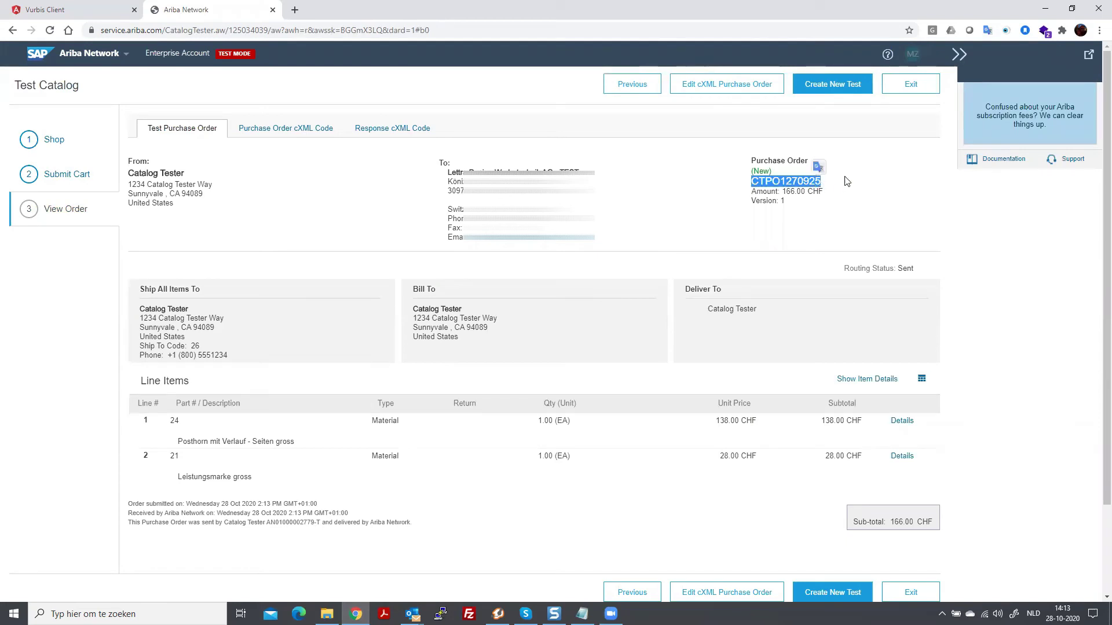
left_click(844, 190)
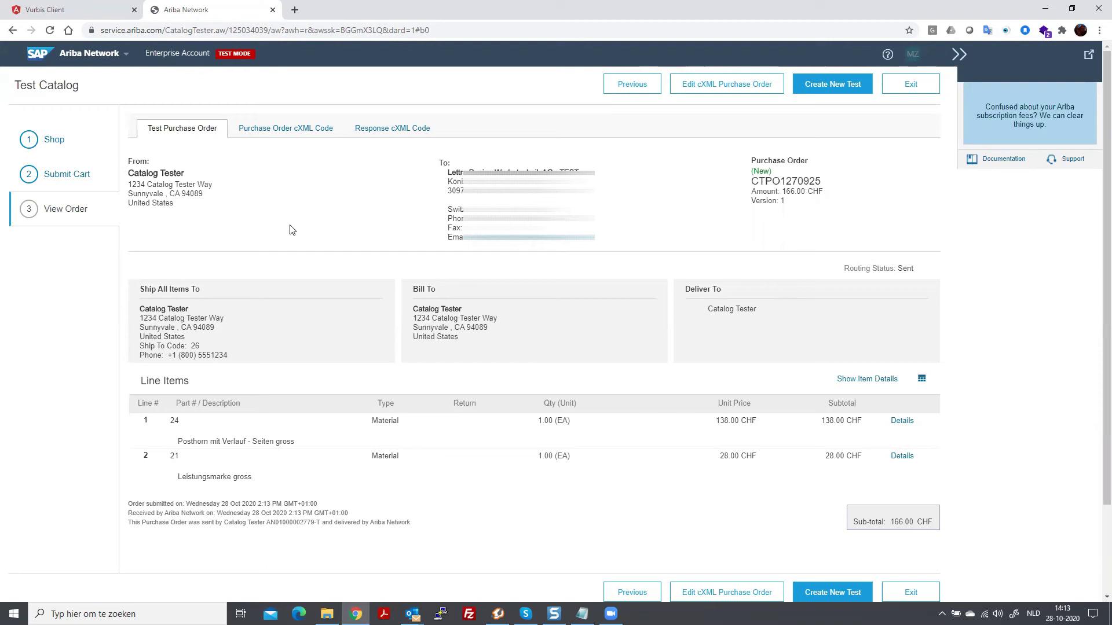
- Show the order's cXML code and inspect the OrderRequest totalling 166.0000 CHF
left_click(300, 134)
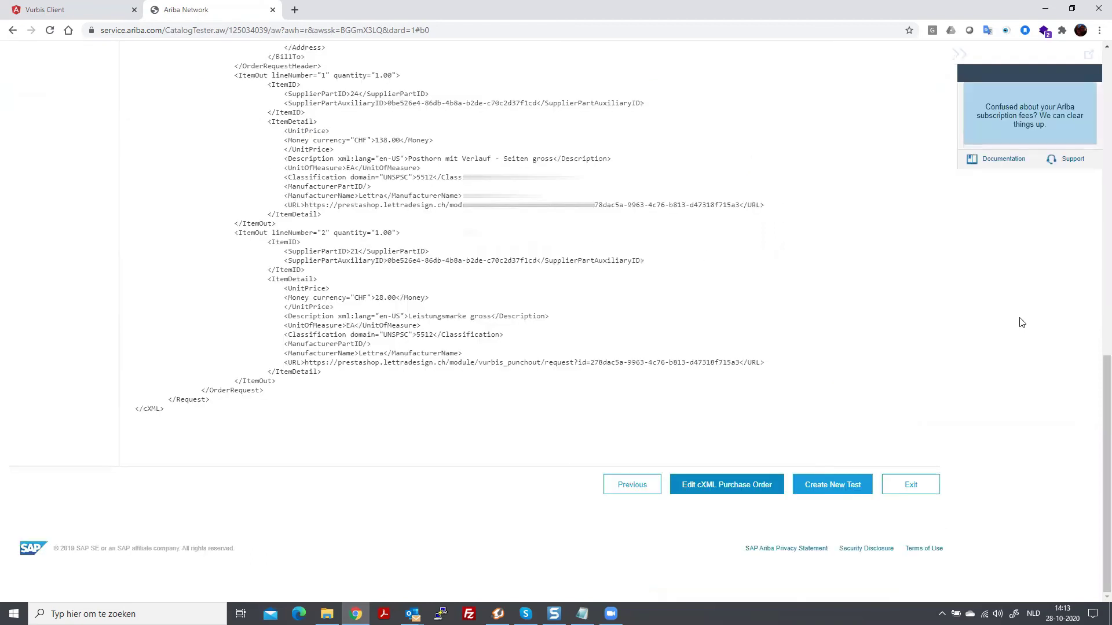
left_click_drag(1097, 363, 1091, 179)
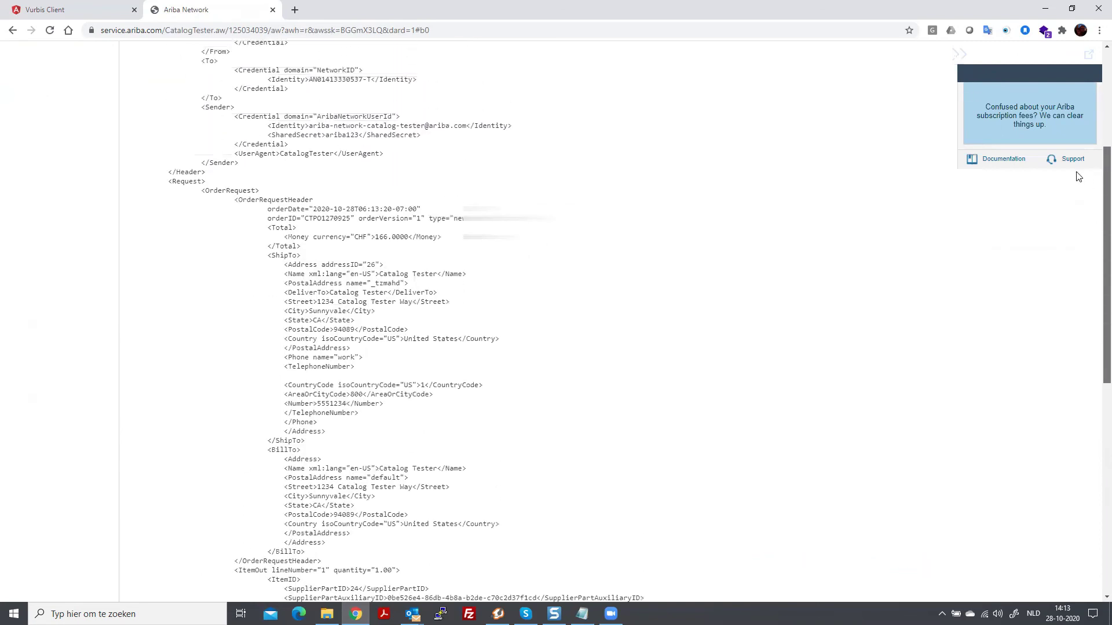
left_click_drag(205, 191, 246, 191)
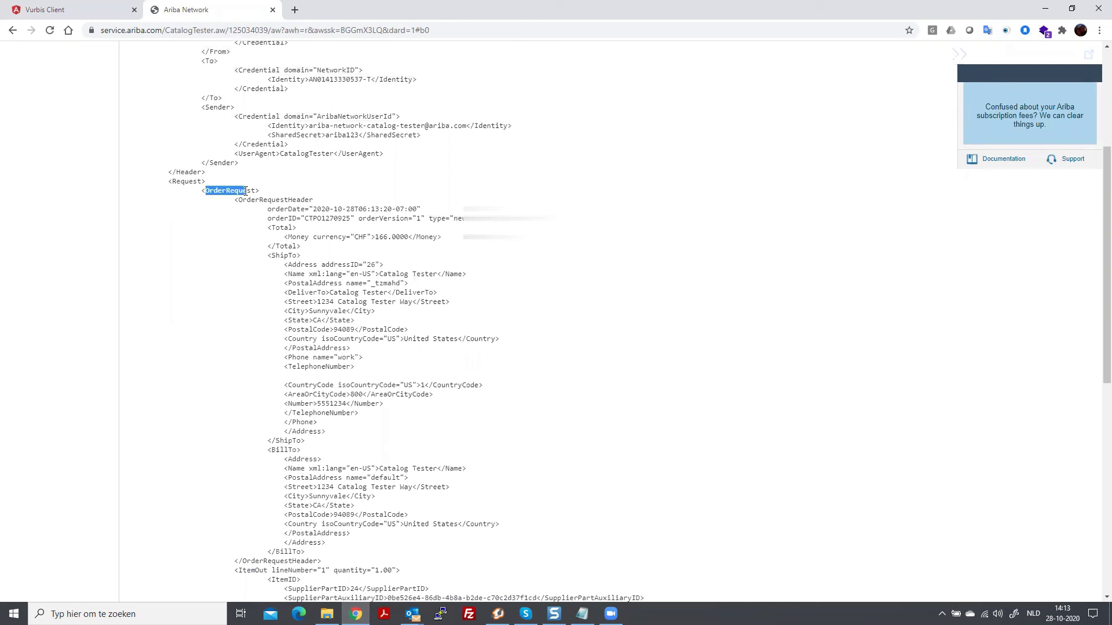
left_click(292, 214)
scroll(325, 387, "up", 5)
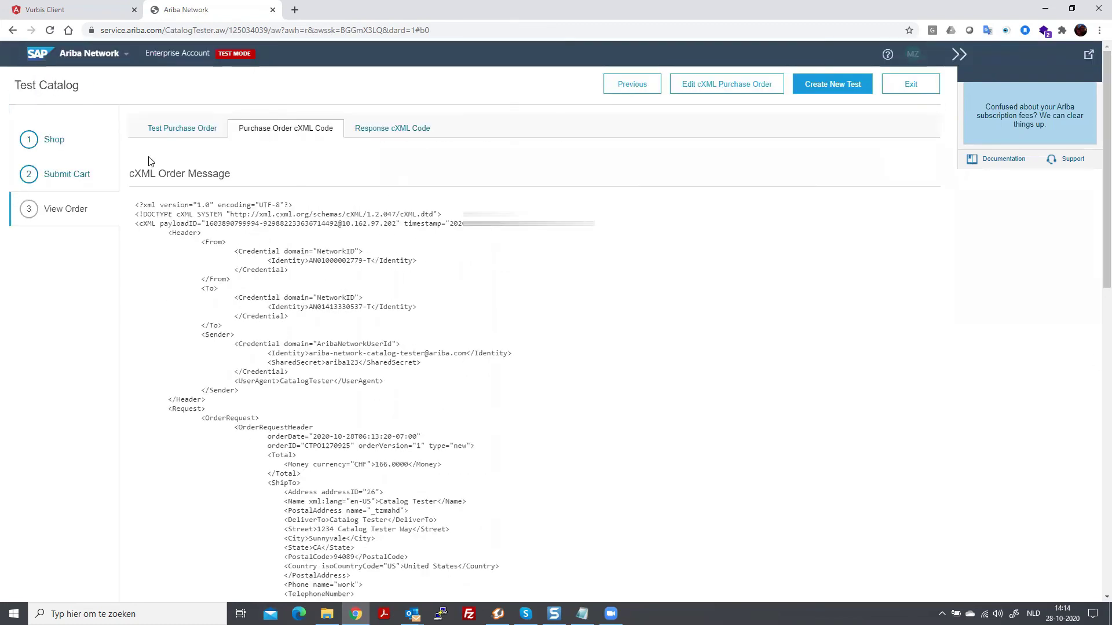
- Go back to the Test Purchase Order tab and review both line items and the 166.00 CHF subtotal
left_click(174, 133)
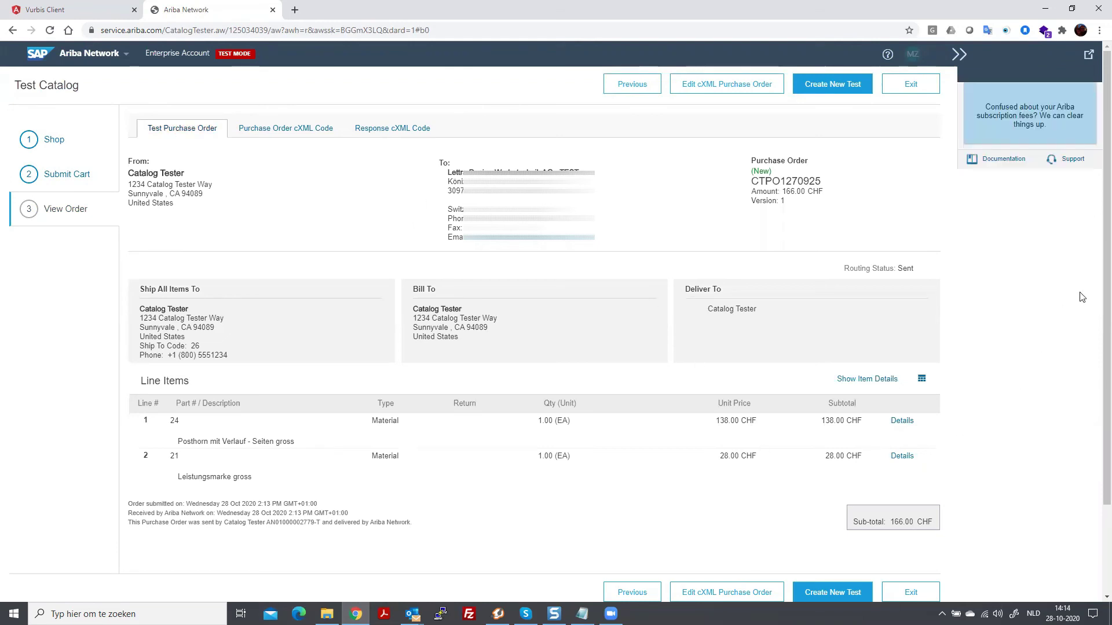
scroll(1096, 277, "down", 2)
scroll(1096, 277, "down", 2)
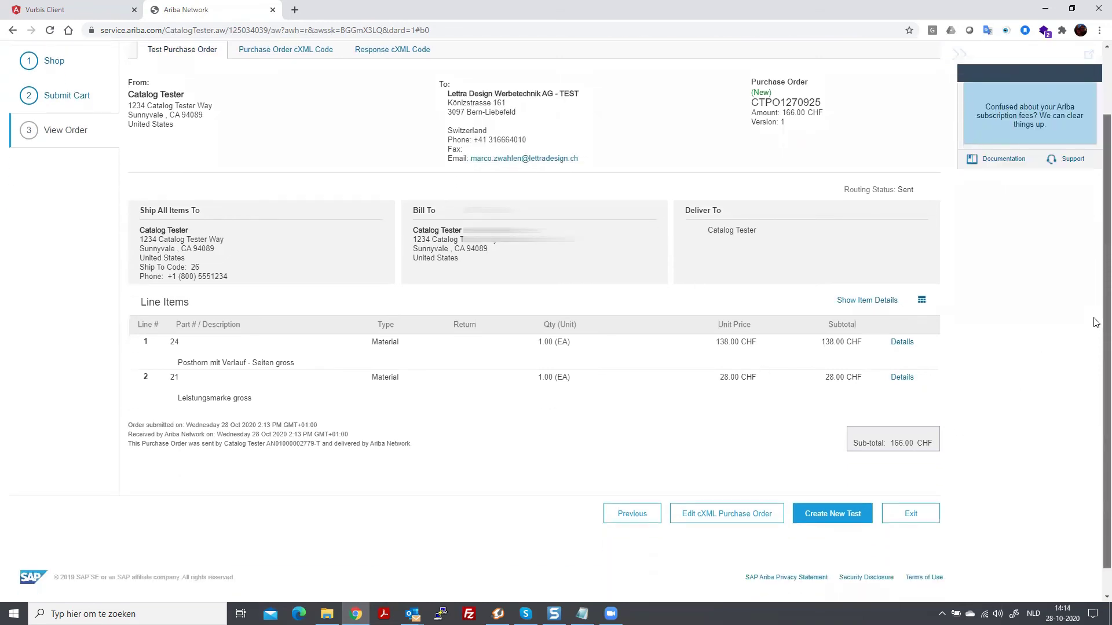
scroll(1095, 301, "up", 3)
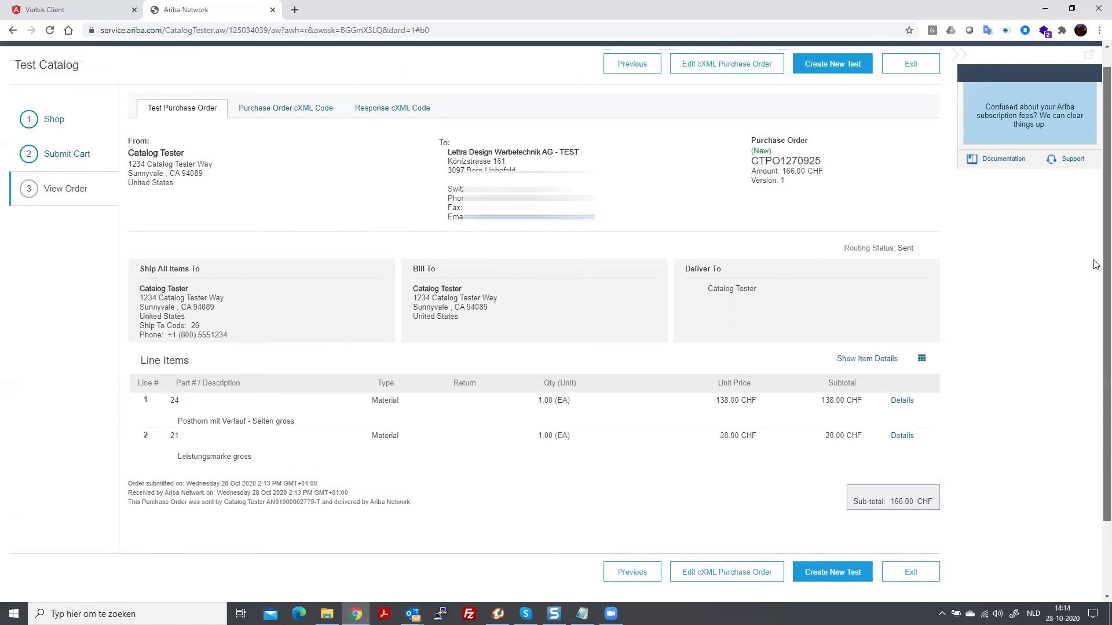
scroll(1096, 259, "down", 1)
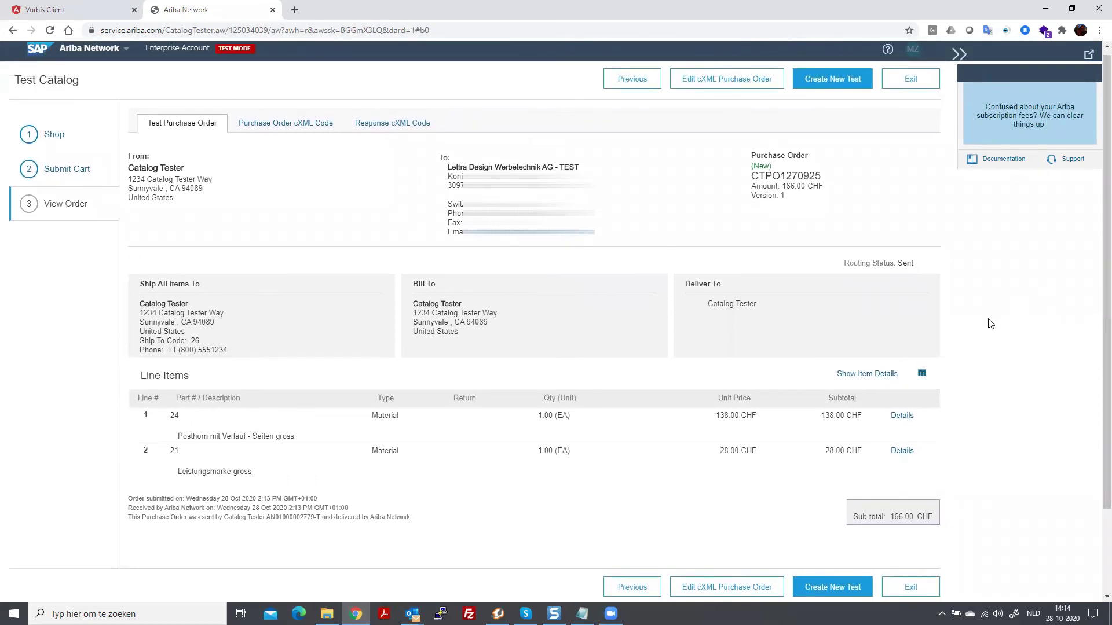
scroll(986, 331, "down", 3)
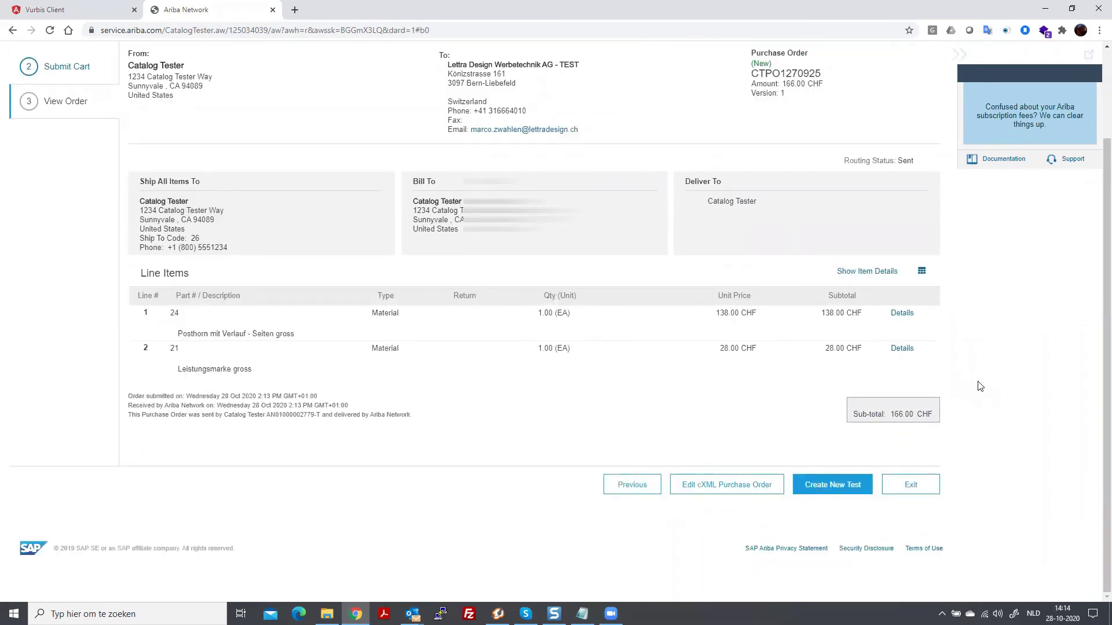
scroll(980, 386, "up", 3)
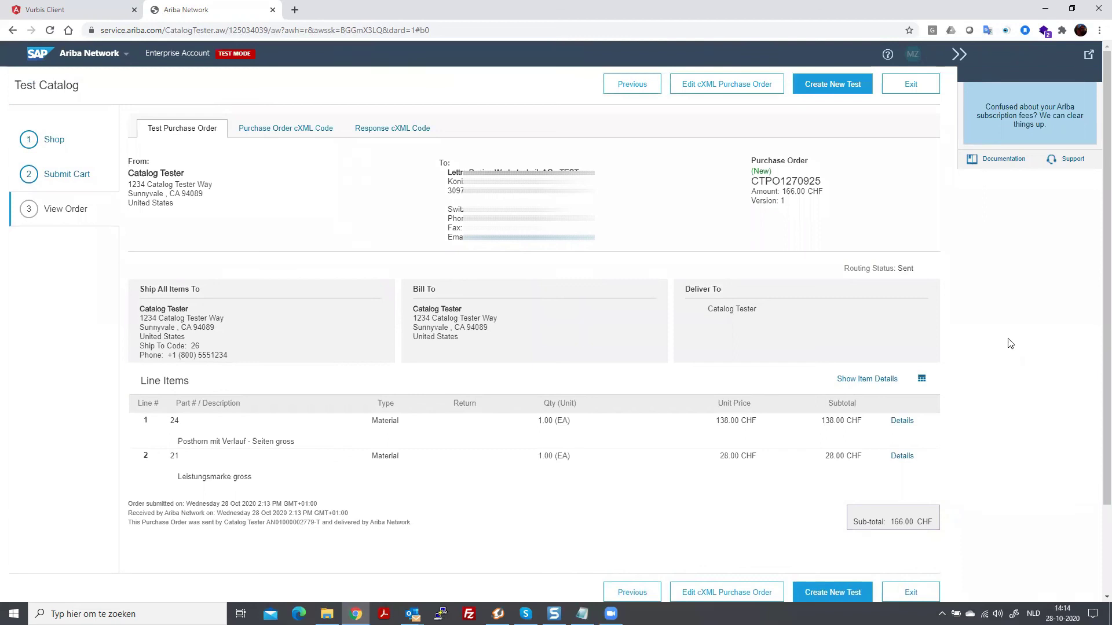